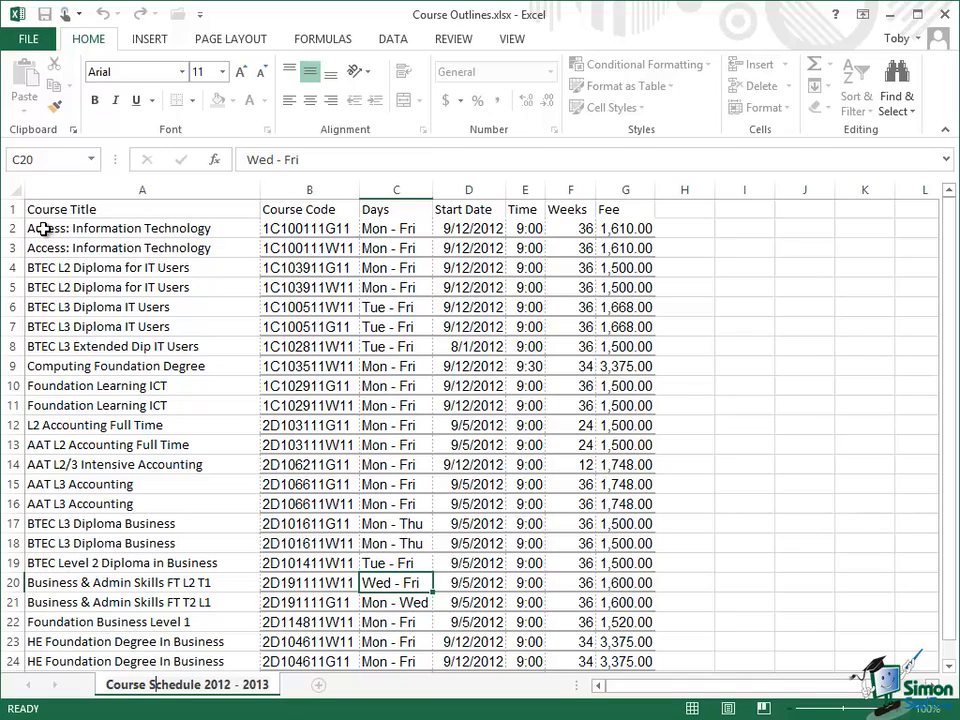
Step: Sort the course list by Course Title from A to Z, expanding the selection to include the adjacent columns, and review the order
{"action": "left_click", "coordinate": [118, 190]}
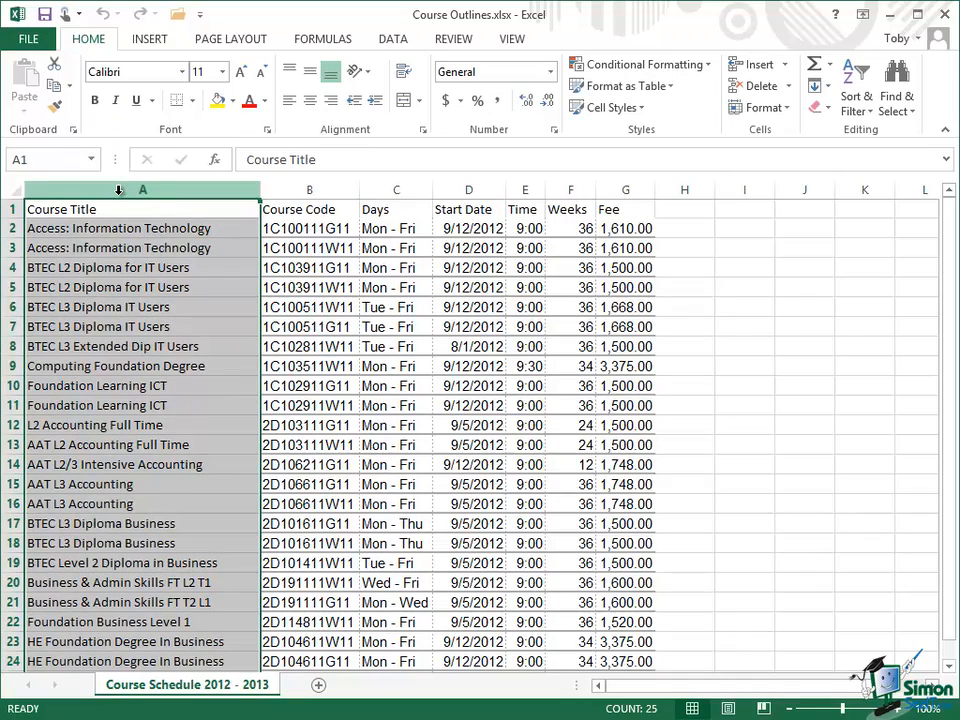
{"action": "left_click", "coordinate": [396, 40]}
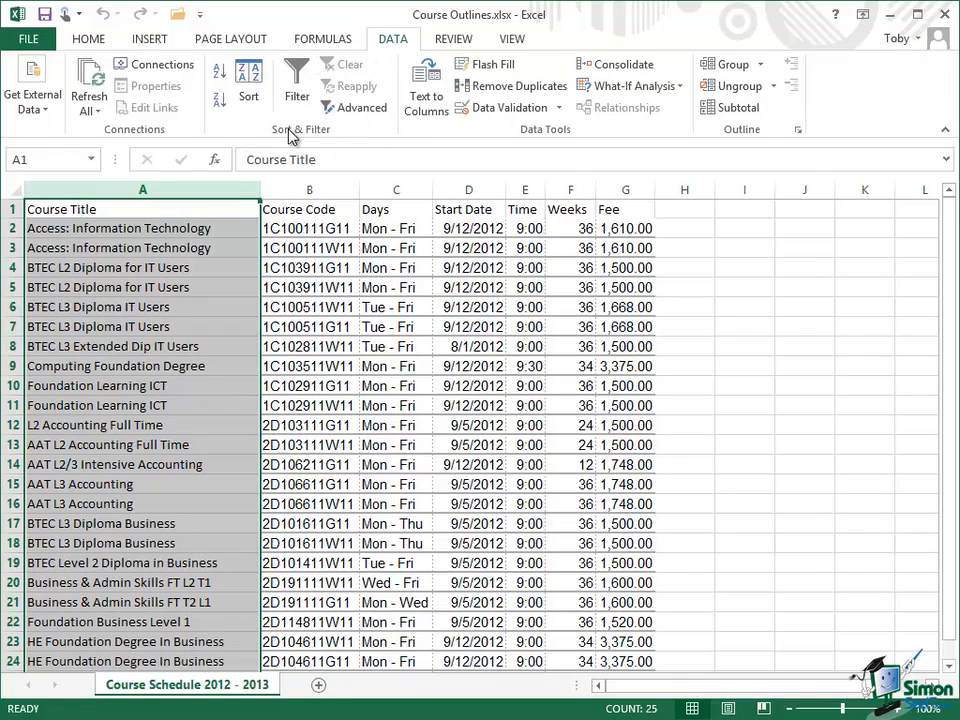
{"action": "left_click", "coordinate": [223, 77]}
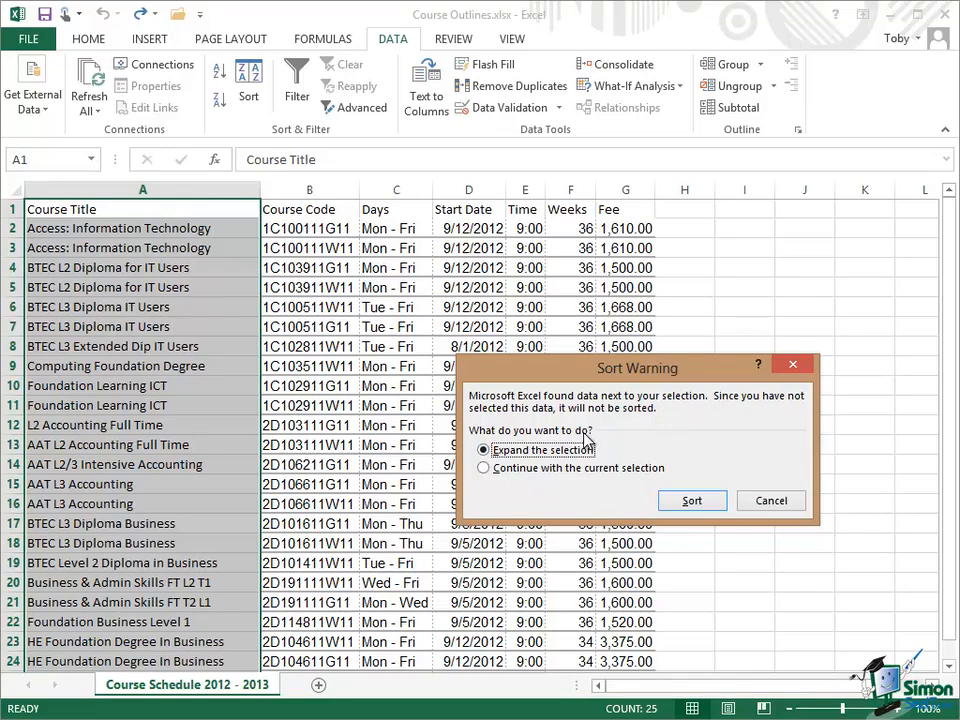
{"action": "left_click", "coordinate": [484, 468]}
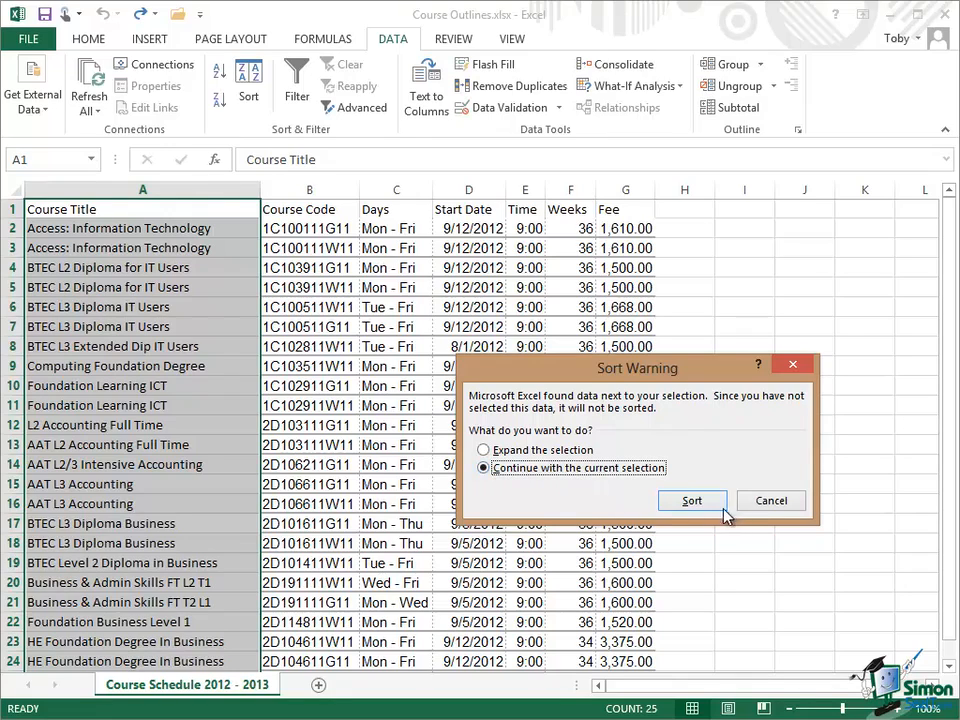
{"action": "left_click", "coordinate": [486, 451]}
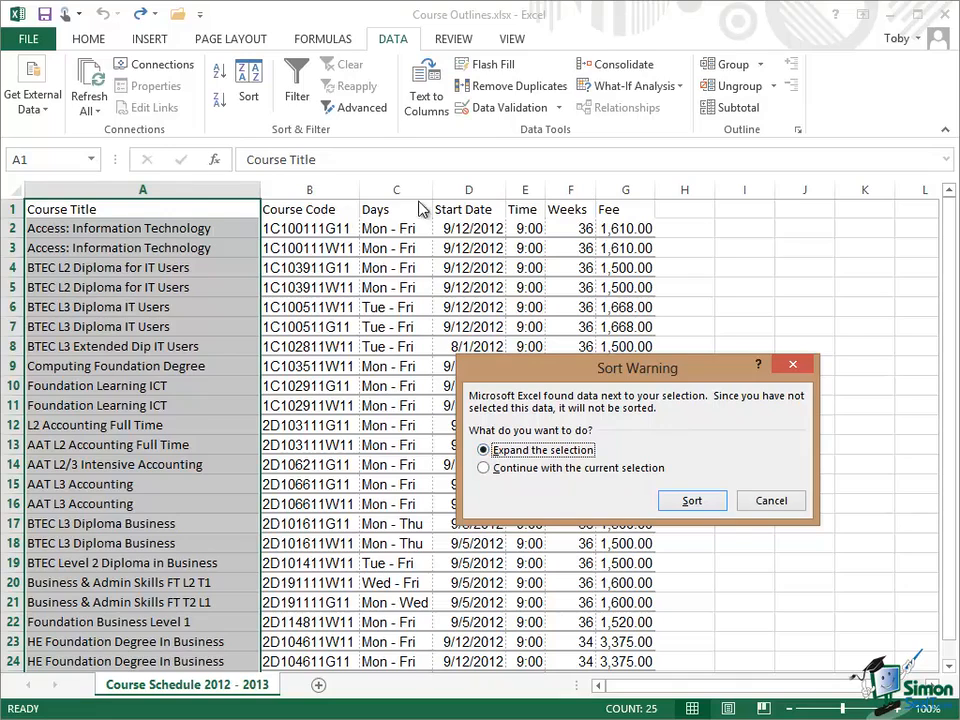
{"action": "left_click", "coordinate": [695, 502]}
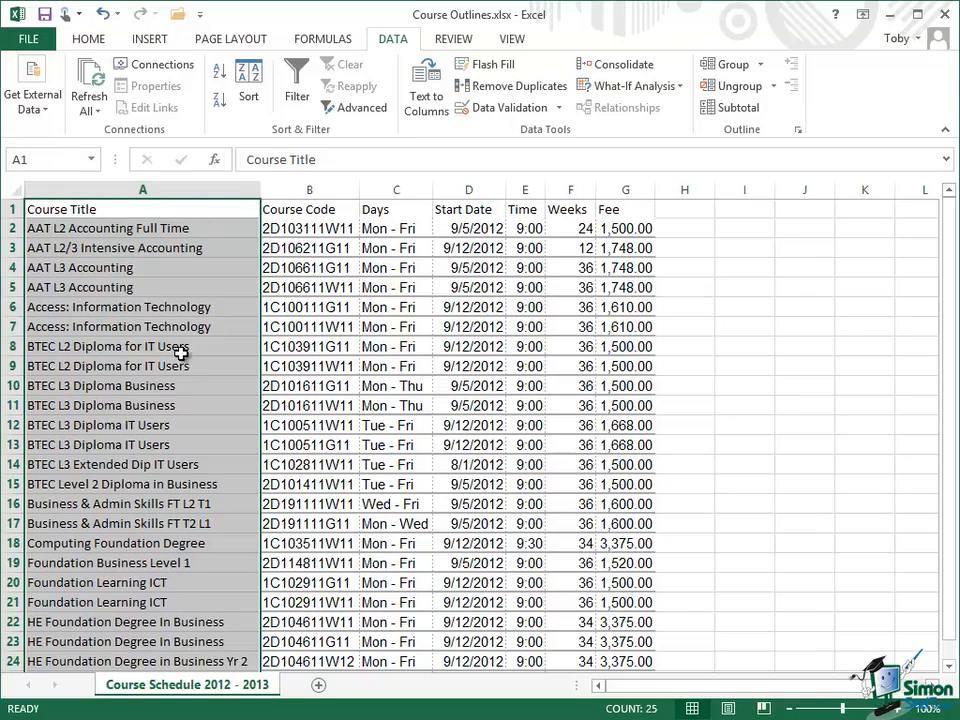
{"action": "left_click_drag", "start_coordinate": [953, 226], "coordinate": [953, 233]}
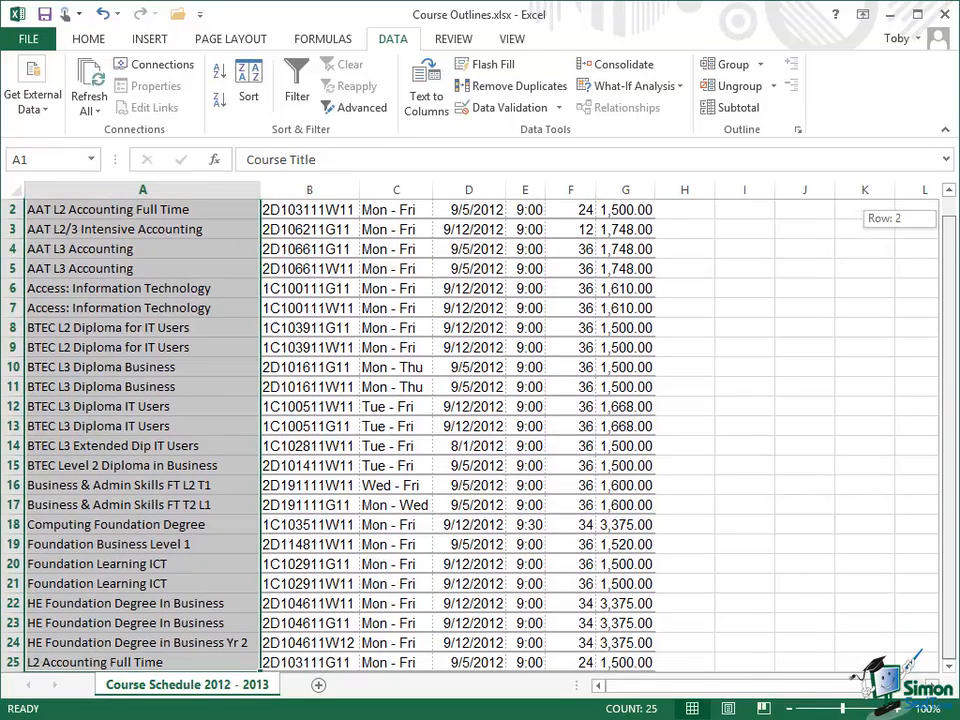
{"action": "left_click_drag", "start_coordinate": [945, 390], "coordinate": [945, 337]}
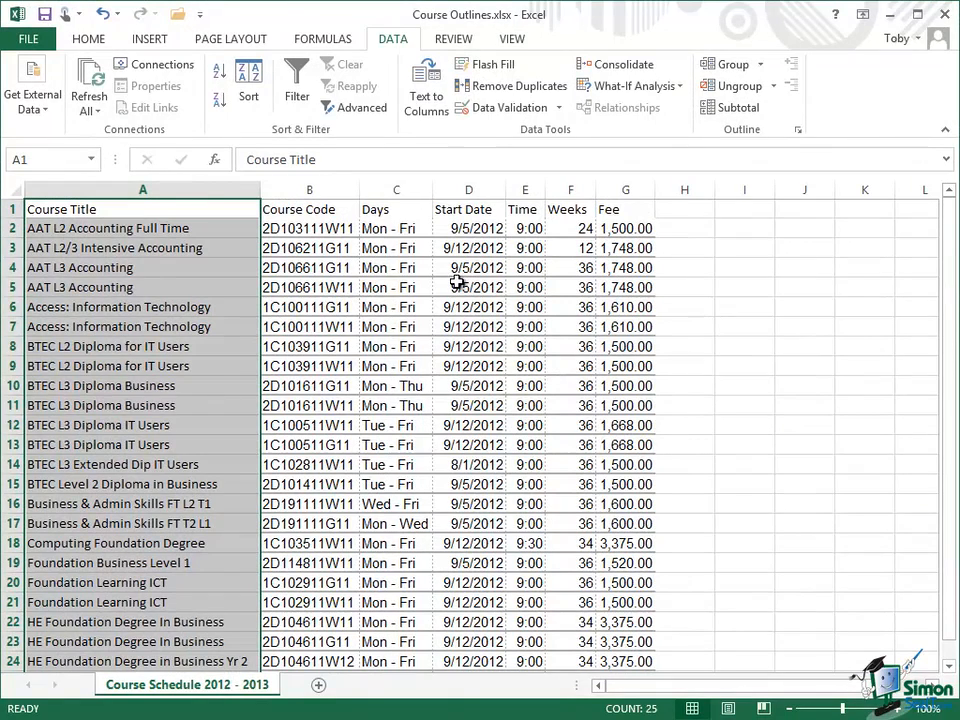
Step: Sort the course list by Course Title from Z to A with the expanded selection, and deselect the column
{"action": "left_click", "coordinate": [219, 104]}
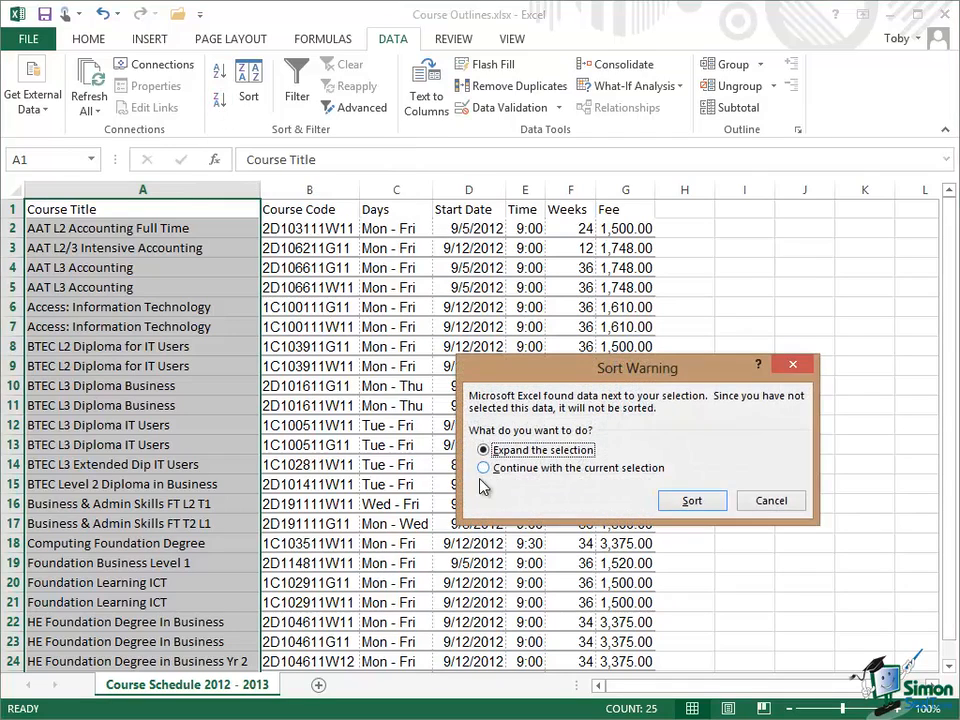
{"action": "left_click", "coordinate": [484, 450]}
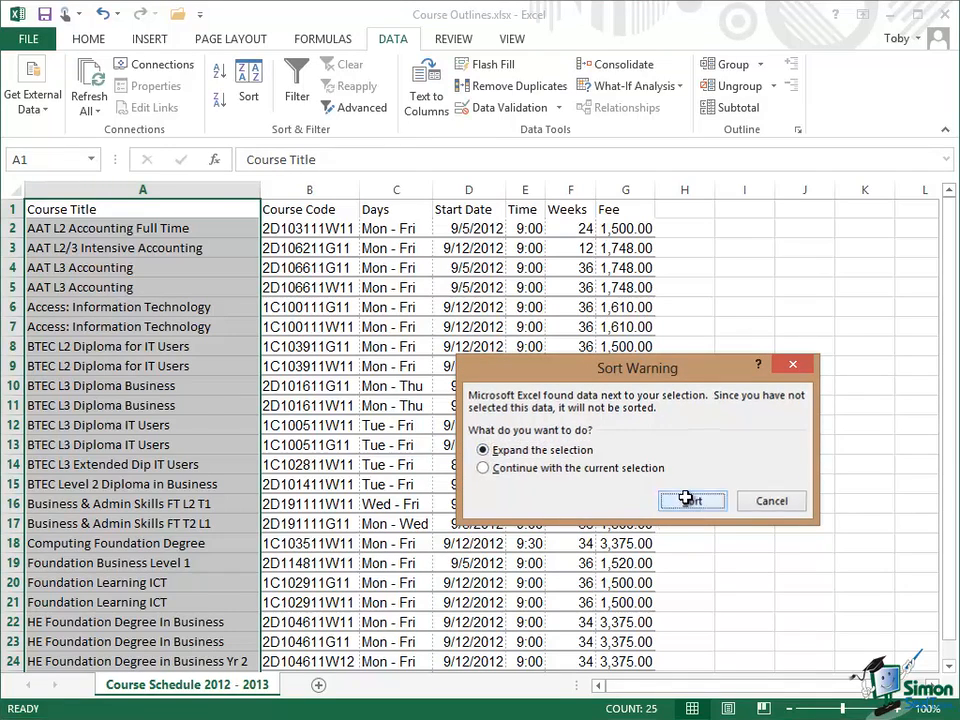
{"action": "left_click", "coordinate": [690, 502]}
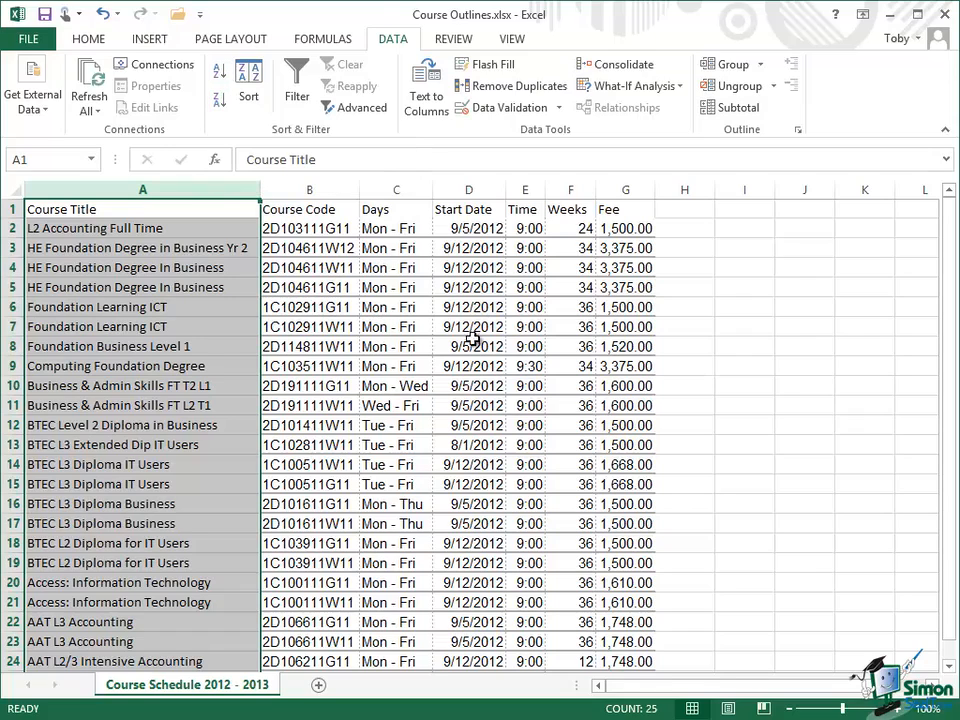
{"action": "left_click", "coordinate": [692, 485]}
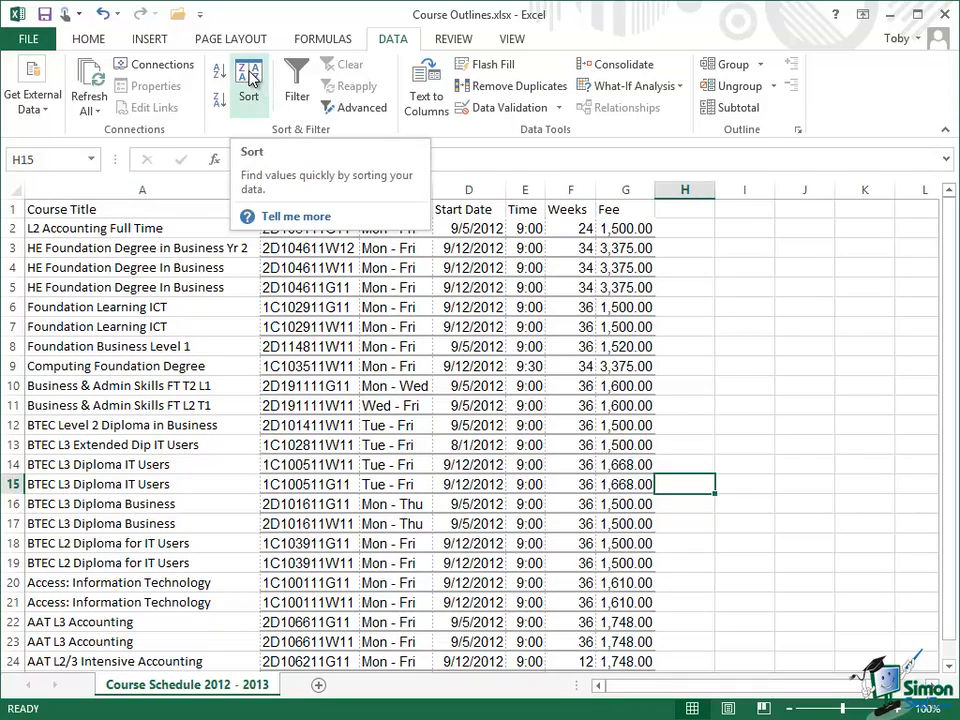
Step: In the custom sort settings, set the Course Title level's order to A to Z and delete that level
{"action": "left_click", "coordinate": [250, 80]}
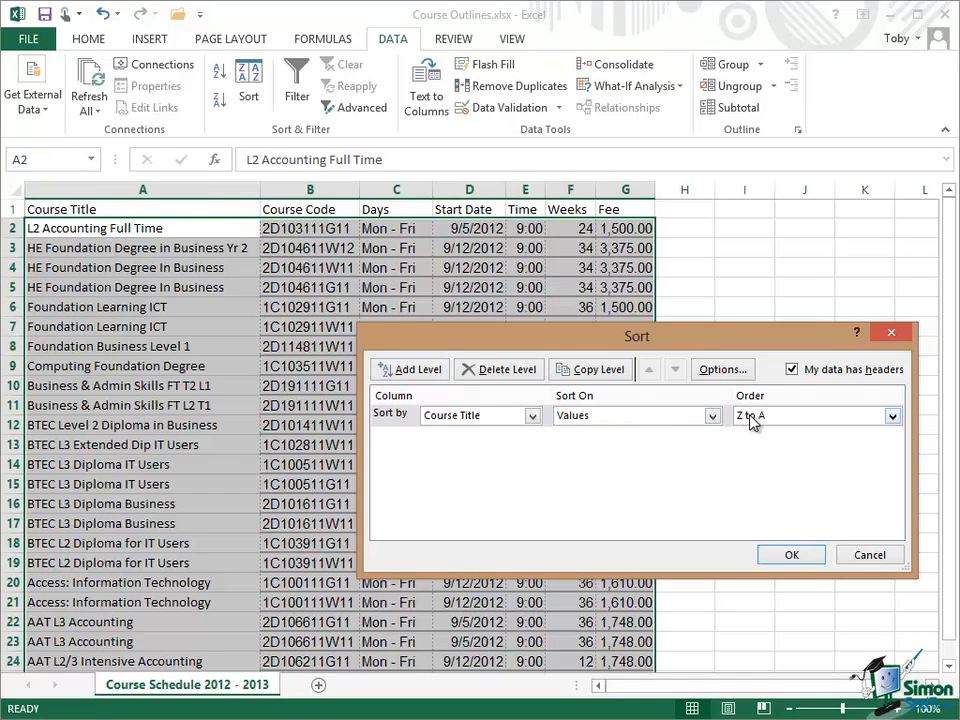
{"action": "left_click", "coordinate": [892, 416]}
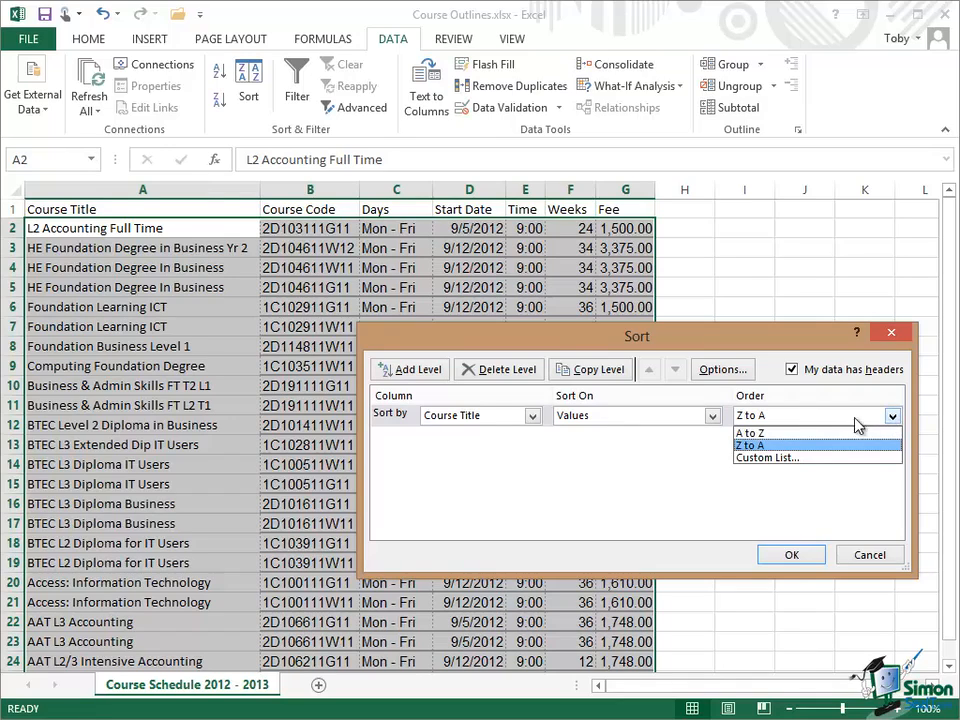
{"action": "left_click", "coordinate": [779, 434]}
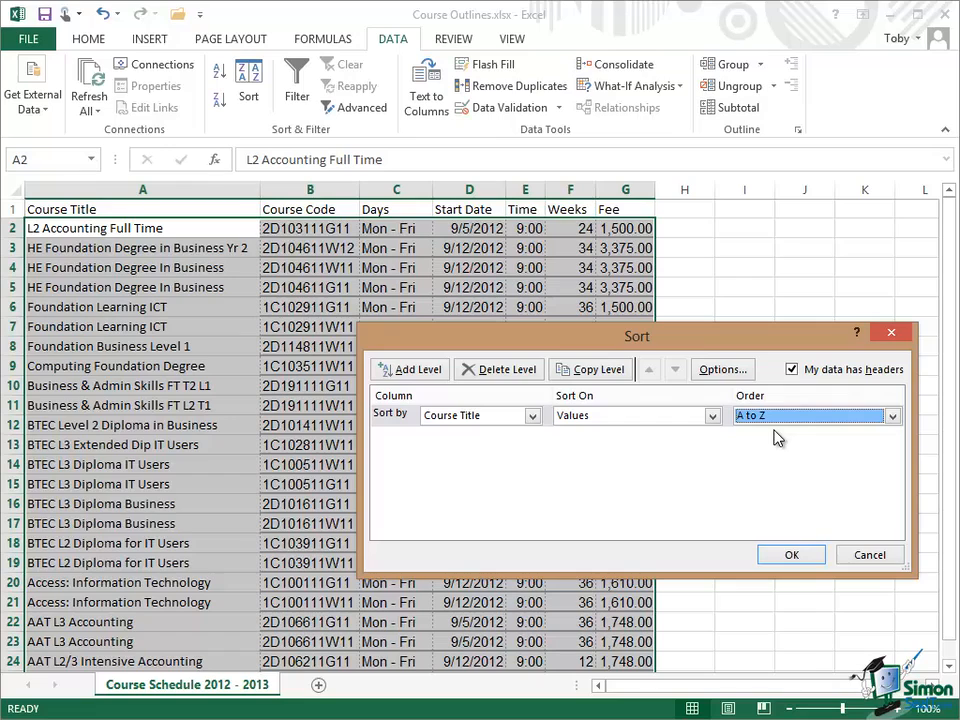
{"action": "left_click_drag", "start_coordinate": [692, 336], "coordinate": [475, 410]}
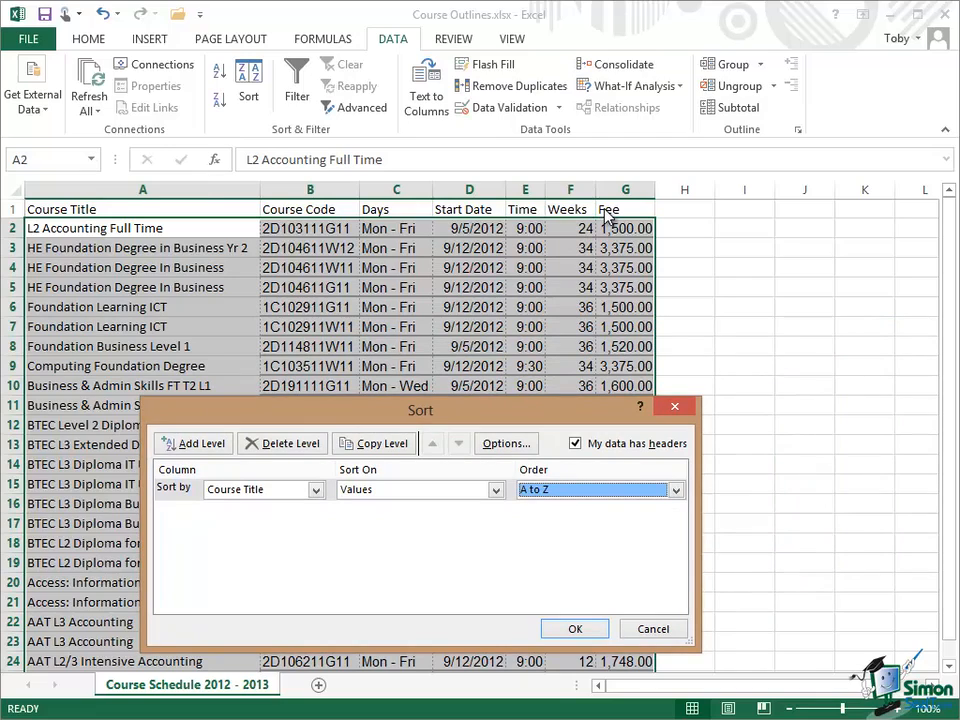
{"action": "left_click", "coordinate": [168, 493]}
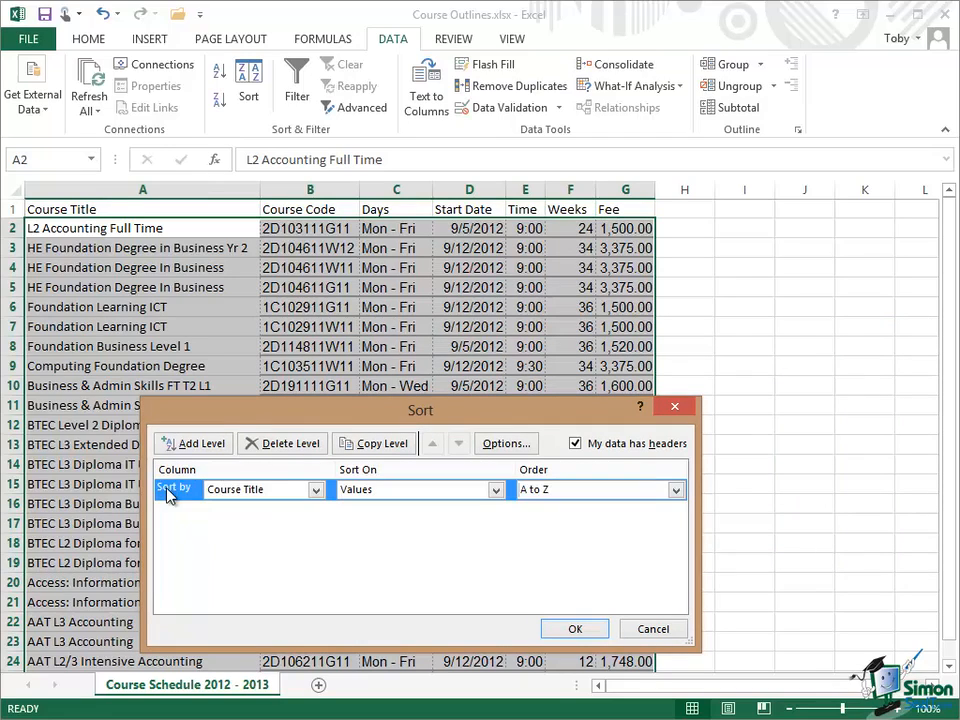
{"action": "left_click", "coordinate": [283, 443]}
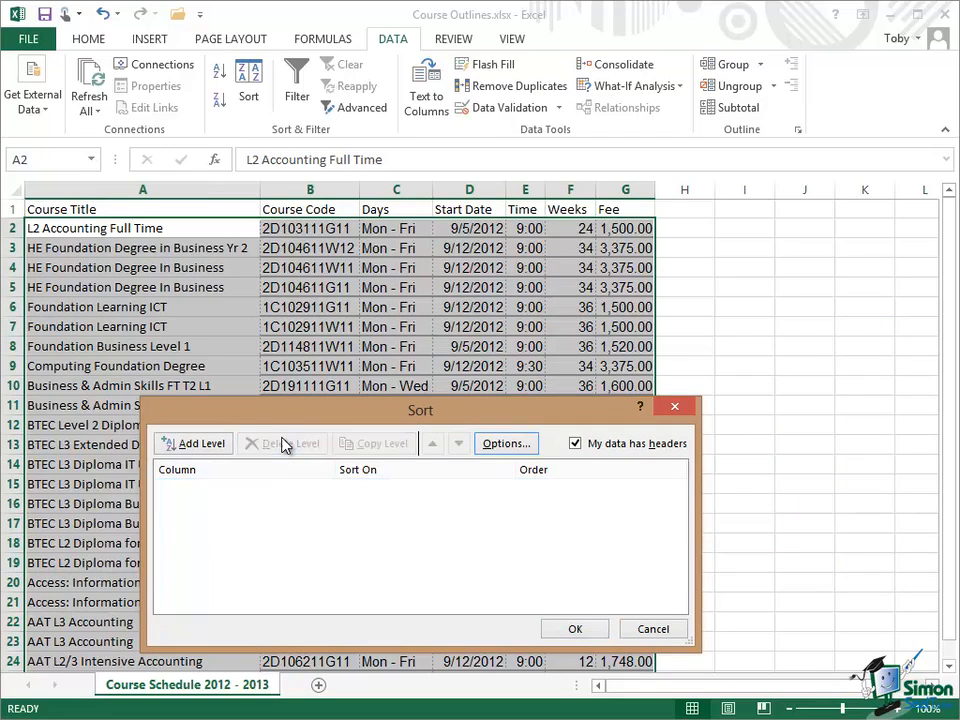
Step: Add a sort level for the Fee column, sorting on Values from Smallest to Largest
{"action": "left_click", "coordinate": [199, 449]}
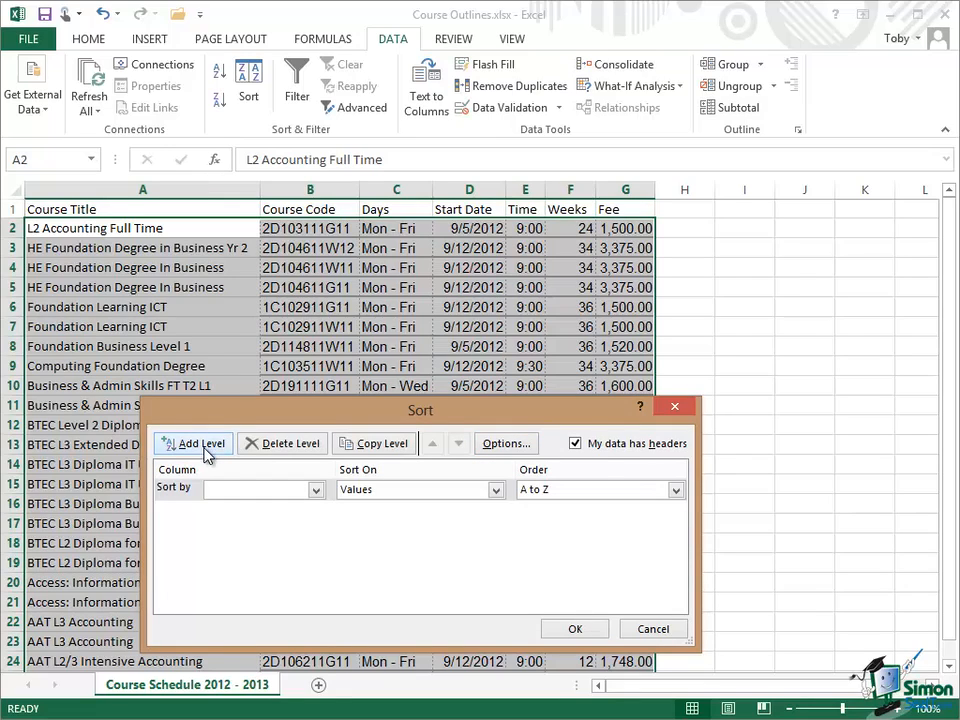
{"action": "left_click", "coordinate": [316, 492]}
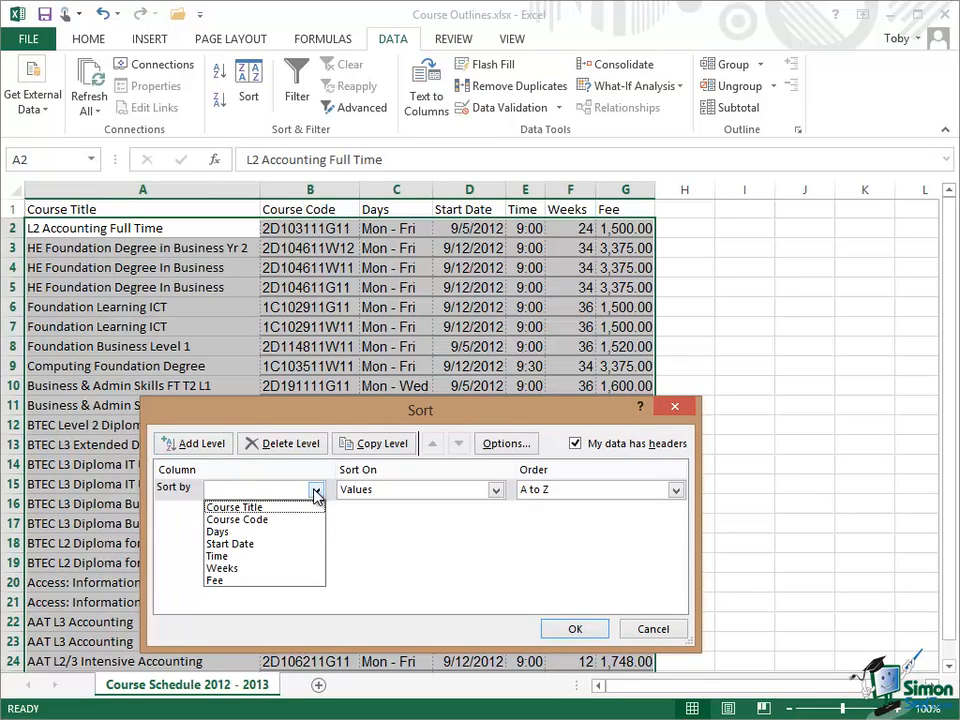
{"action": "left_click", "coordinate": [233, 581]}
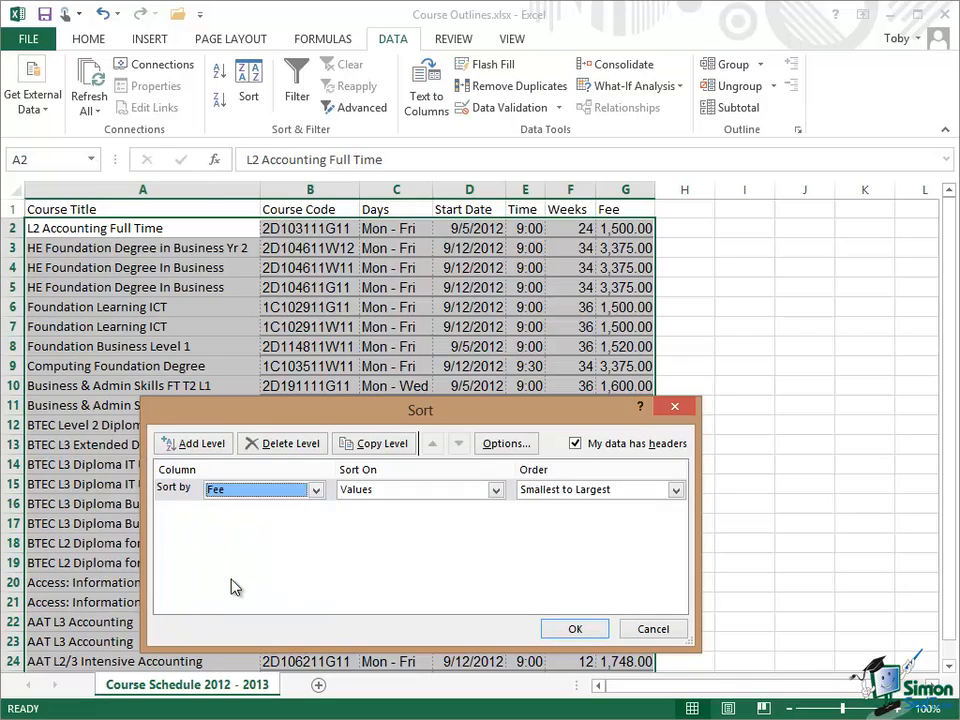
{"action": "left_click", "coordinate": [496, 490]}
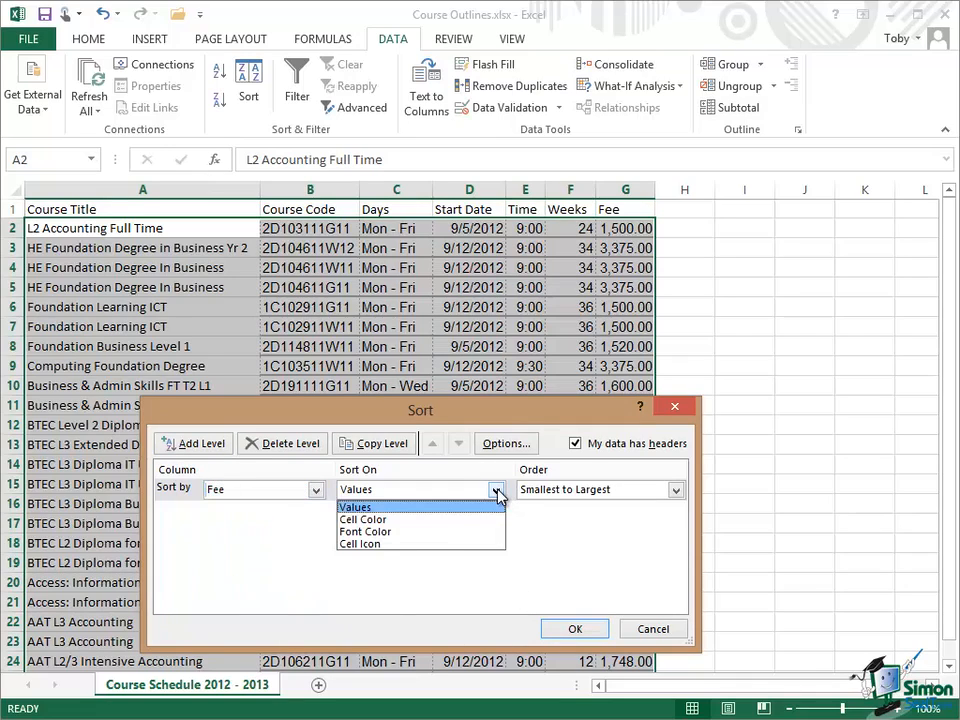
{"action": "left_click", "coordinate": [374, 507]}
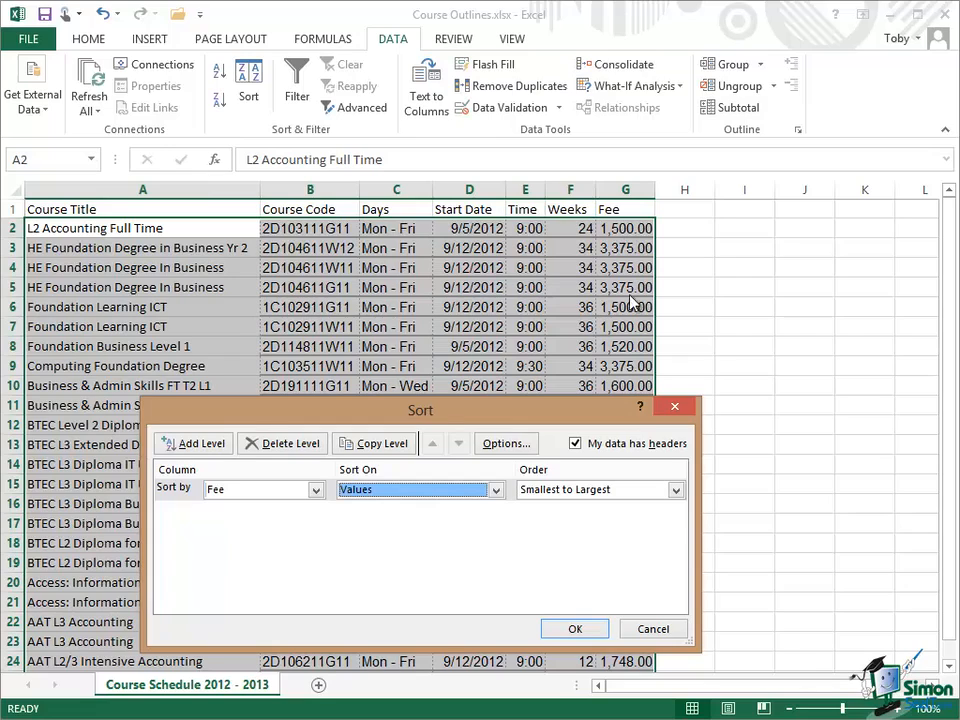
{"action": "left_click", "coordinate": [676, 490]}
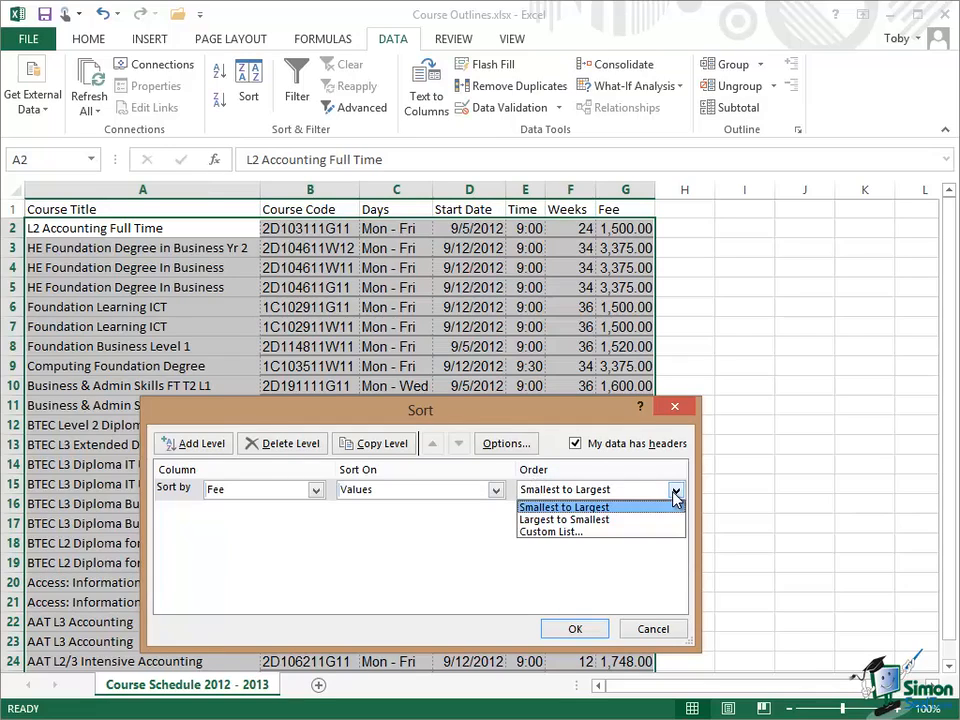
{"action": "left_click", "coordinate": [580, 506]}
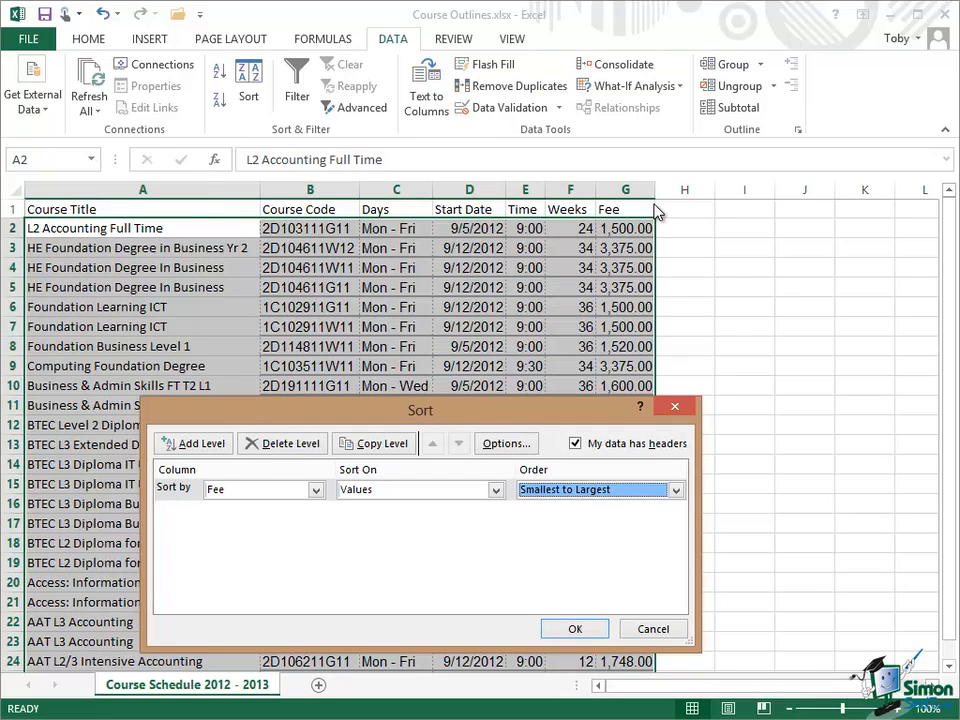
Step: Look at the case and orientation sort options without changing them, and apply the Fee sort to the course list
{"action": "left_click", "coordinate": [508, 444]}
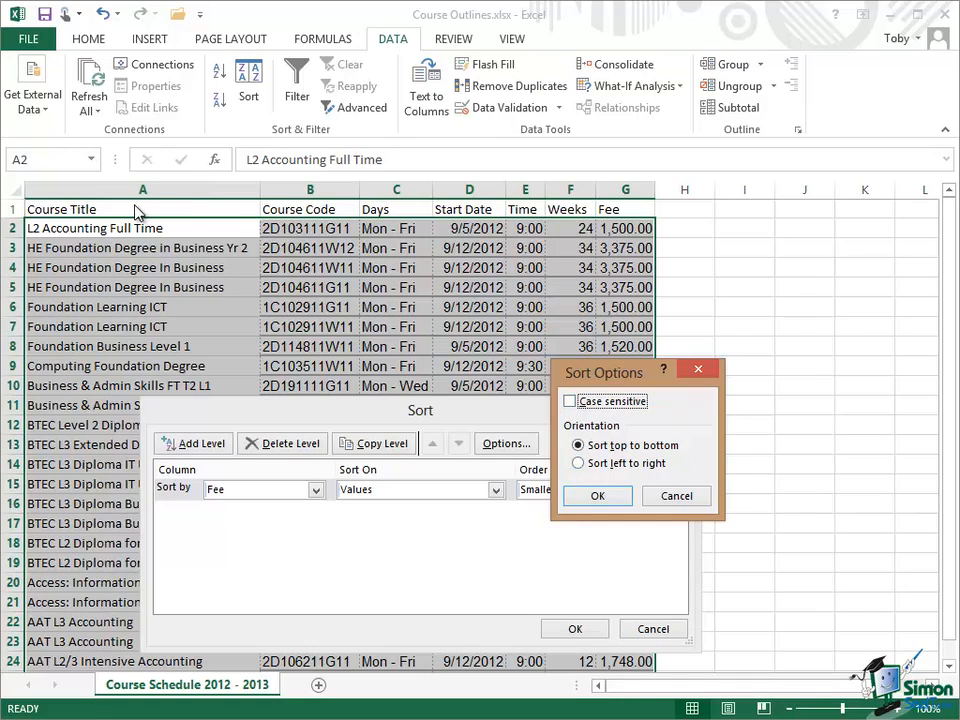
{"action": "left_click", "coordinate": [675, 497]}
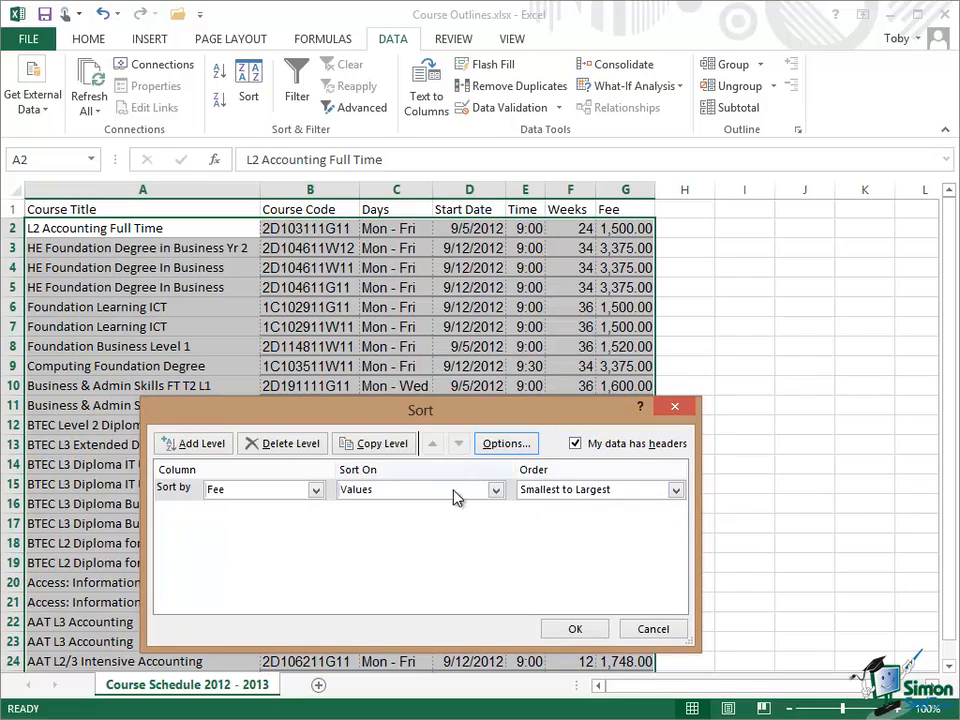
{"action": "left_click", "coordinate": [576, 629]}
{"action": "left_click", "coordinate": [684, 484]}
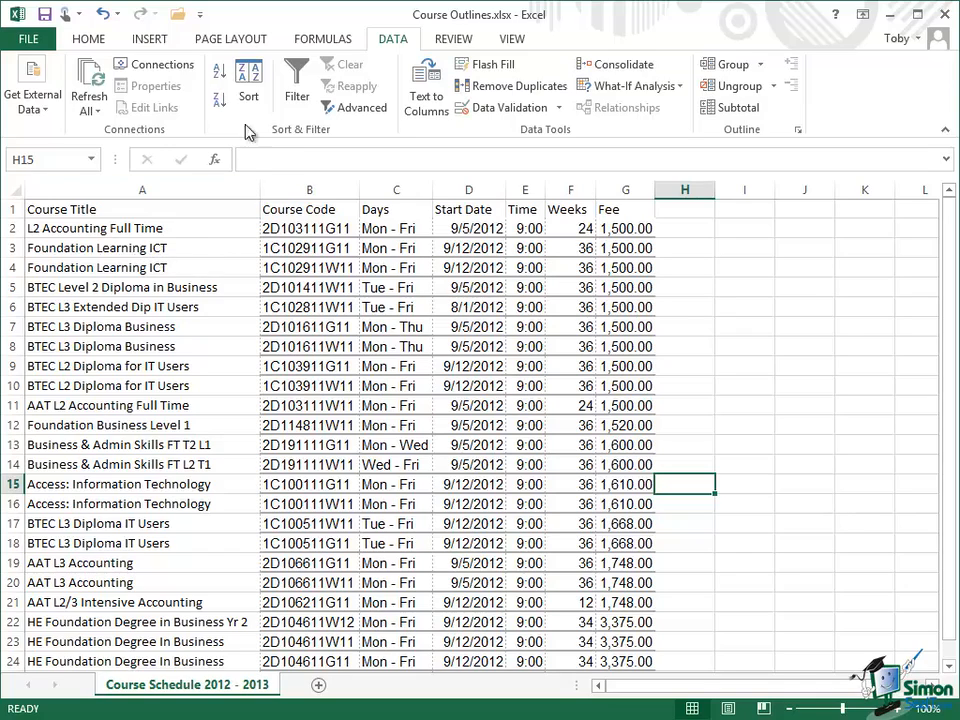
Step: Reopen the custom sort and add a second level by Start Date, on Values from Oldest to Newest
{"action": "left_click", "coordinate": [257, 80]}
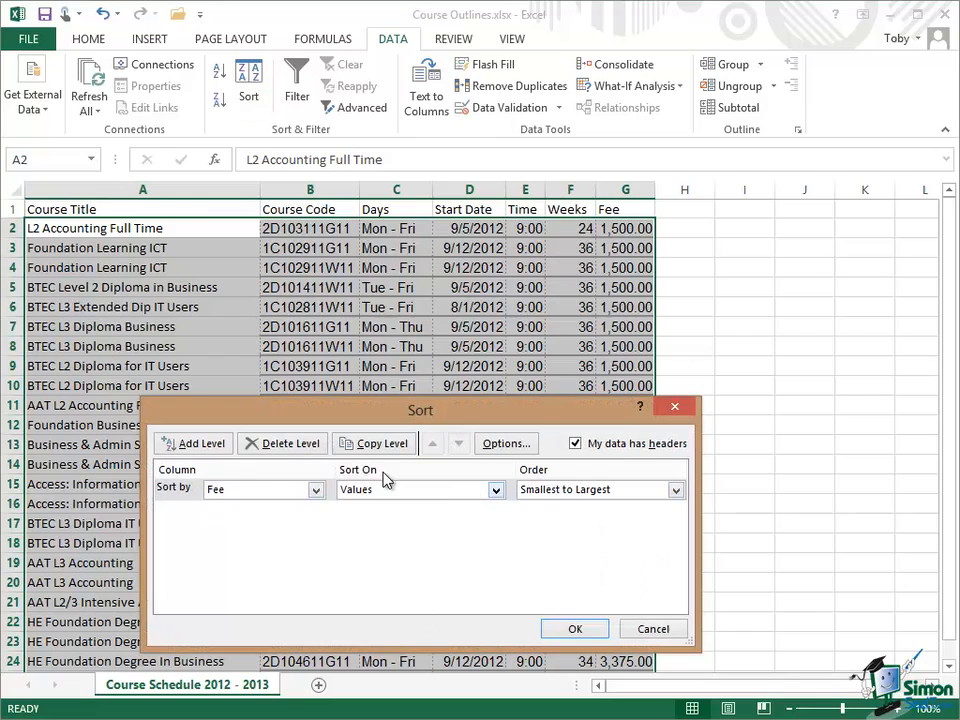
{"action": "left_click", "coordinate": [186, 446]}
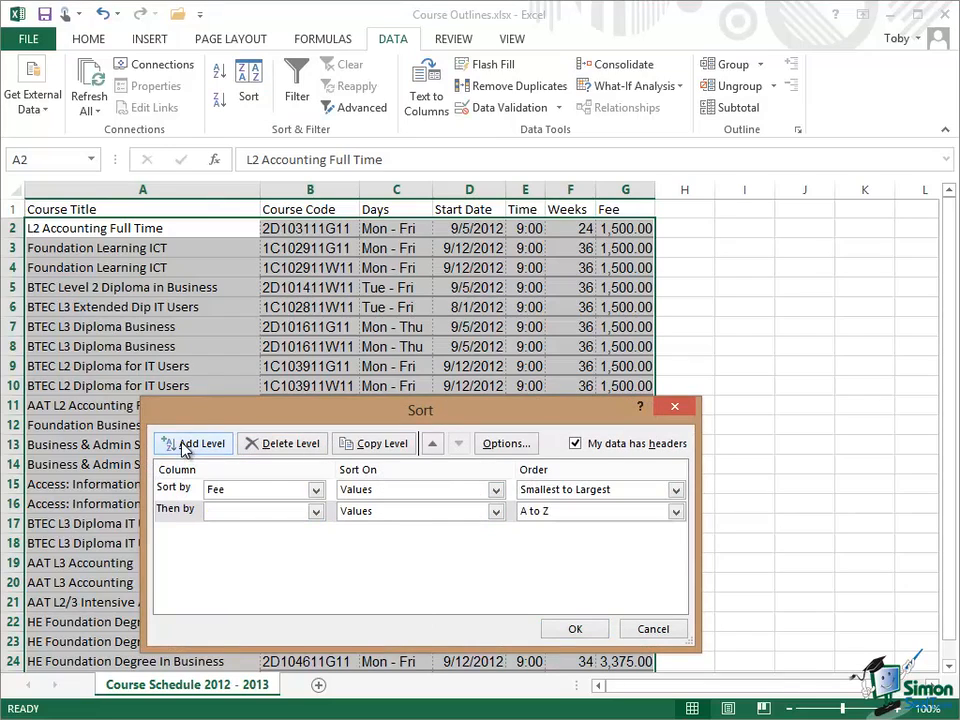
{"action": "left_click", "coordinate": [316, 512]}
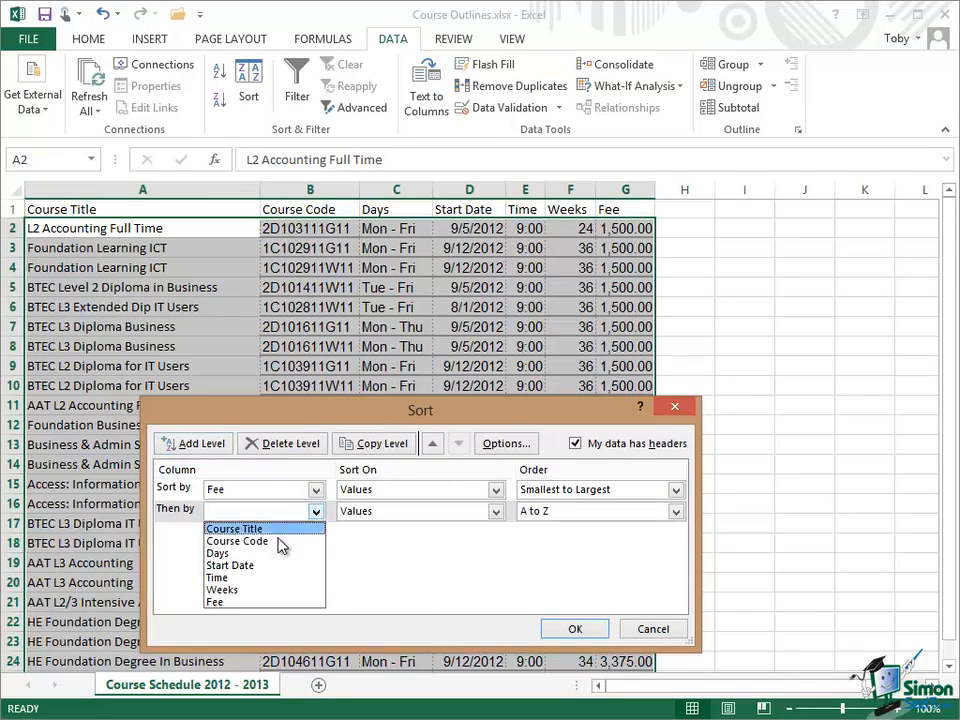
{"action": "left_click", "coordinate": [251, 566]}
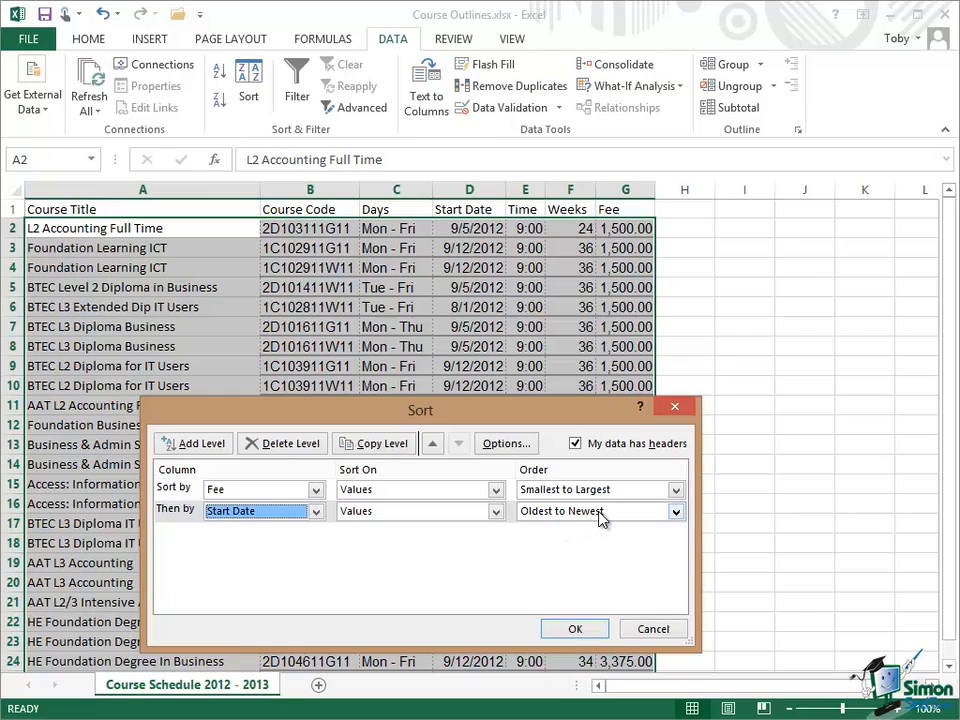
Step: Add a third sort level by Course Title, on Values from A to Z, and apply the multi-level sort
{"action": "left_click", "coordinate": [198, 444]}
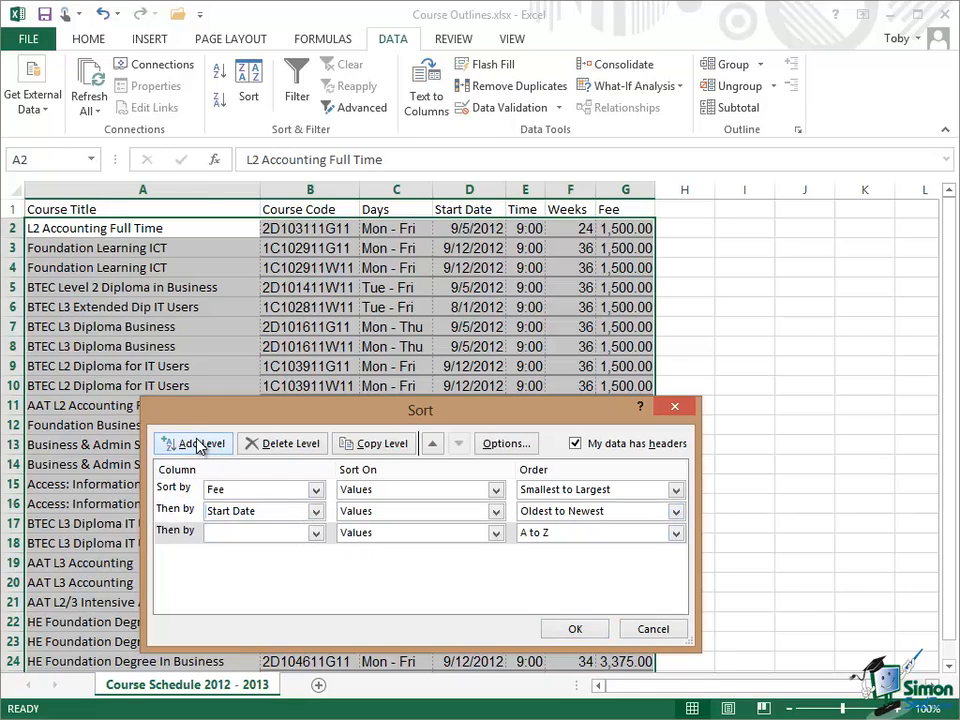
{"action": "left_click", "coordinate": [316, 533]}
{"action": "left_click", "coordinate": [264, 553]}
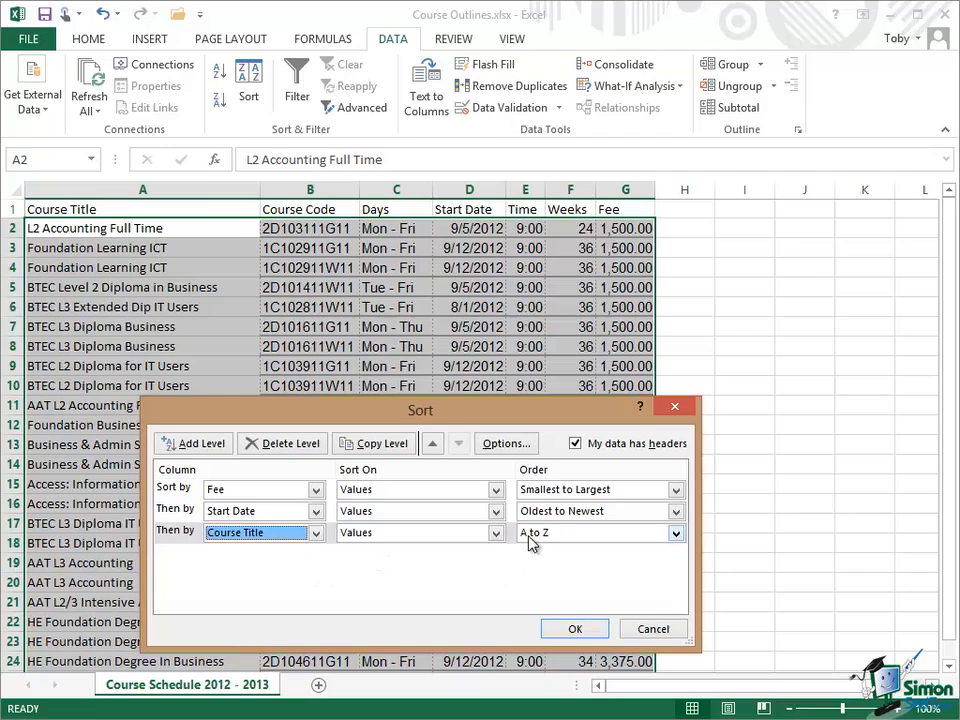
{"action": "left_click", "coordinate": [575, 630]}
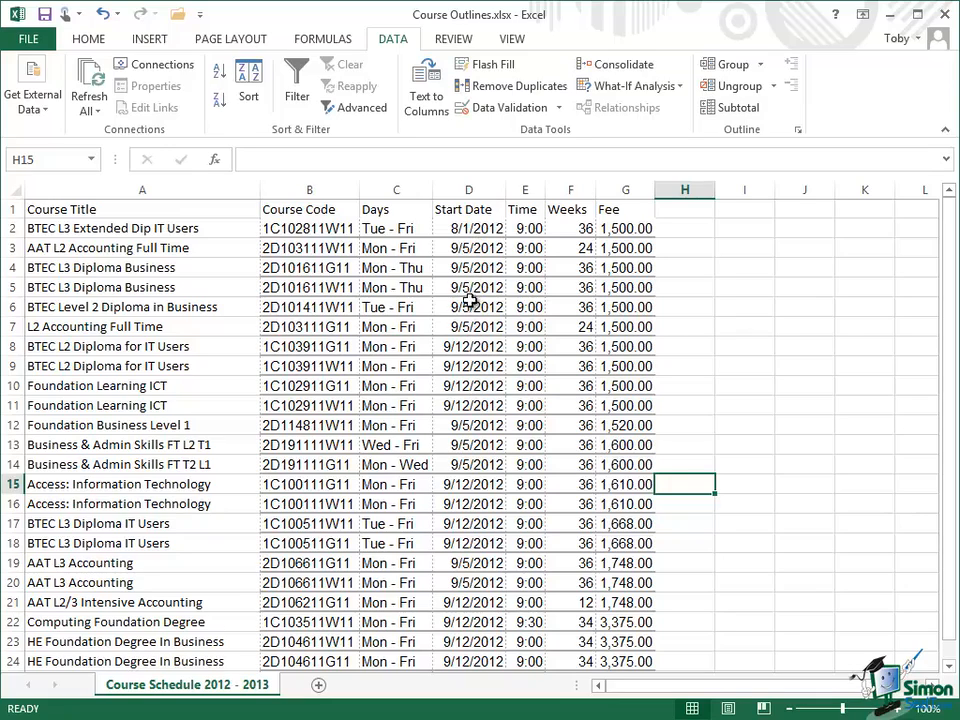
Step: Select rows 3 to 7 to examine how courses with the same fee and start date are ordered
{"action": "left_click_drag", "start_coordinate": [12, 248], "coordinate": [17, 324]}
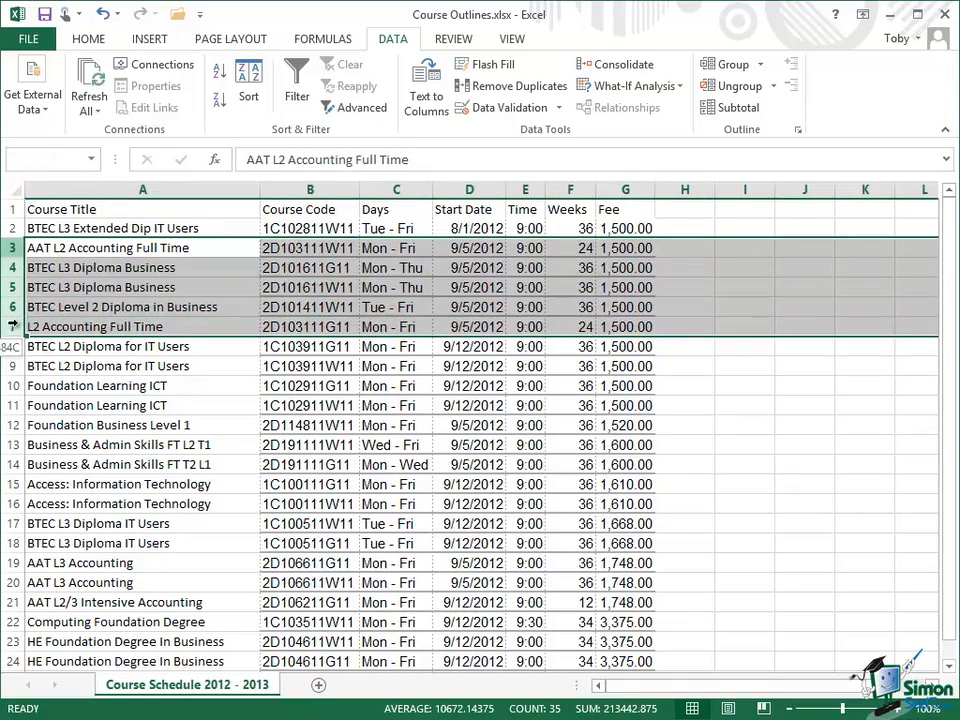